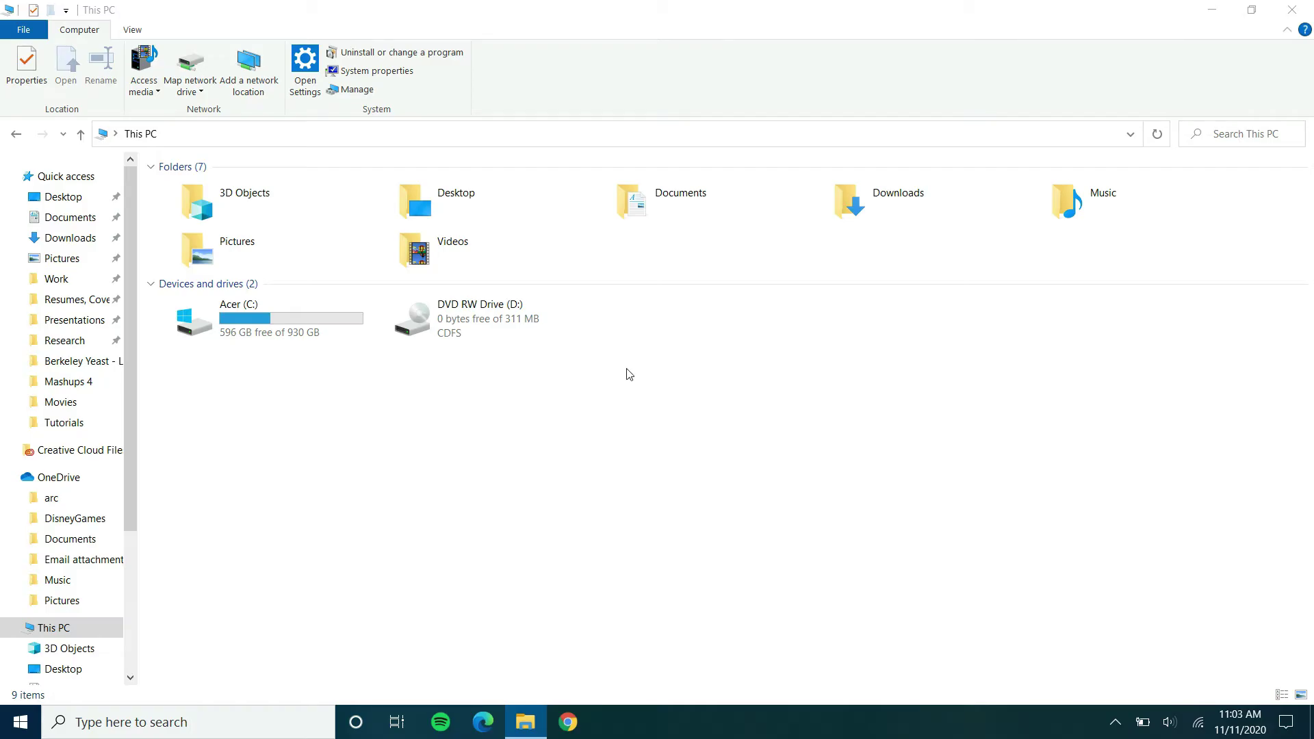
Run the Diner Dash 2 setup from the disc in DVD RW Drive (D:)
double_click(504, 327)
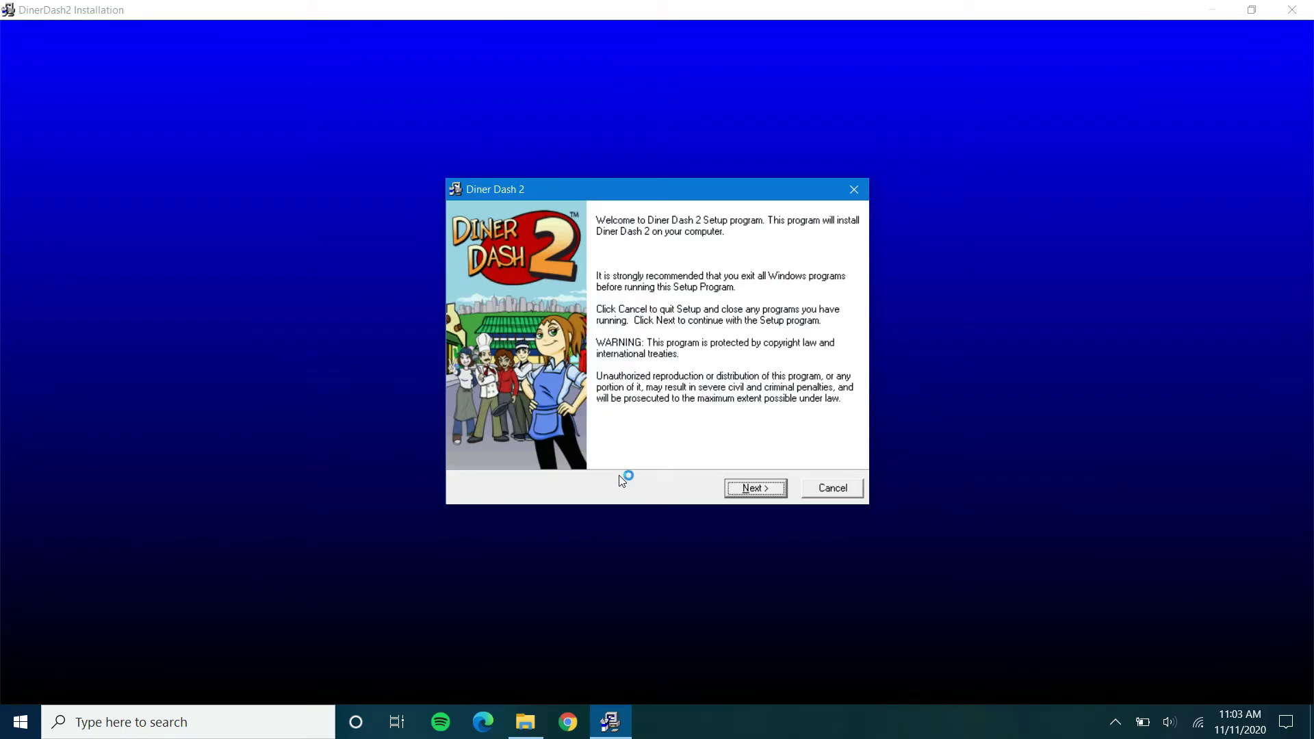
Install Diner Dash 2 to C:\Program Files (x86)\PlayFirst\Diner Dash 2, accepting the license, and launch it
click(770, 493)
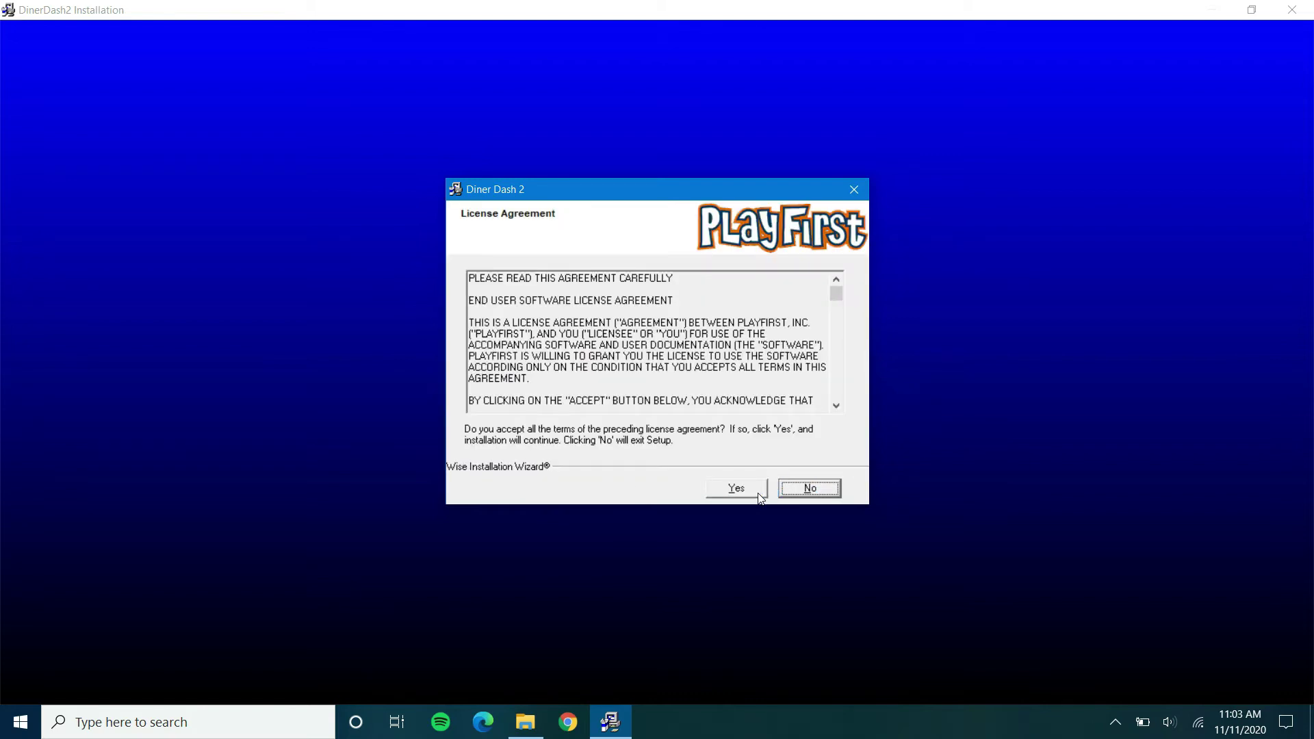
click(754, 492)
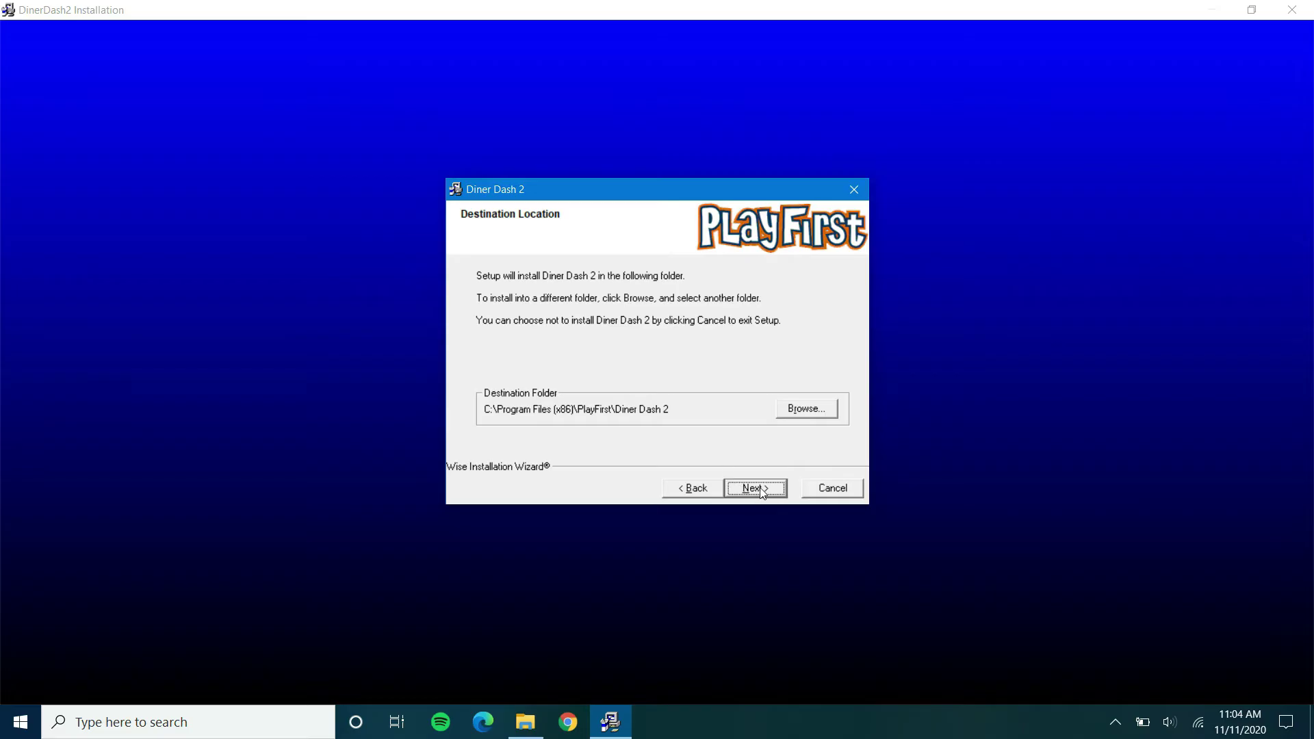
click(759, 490)
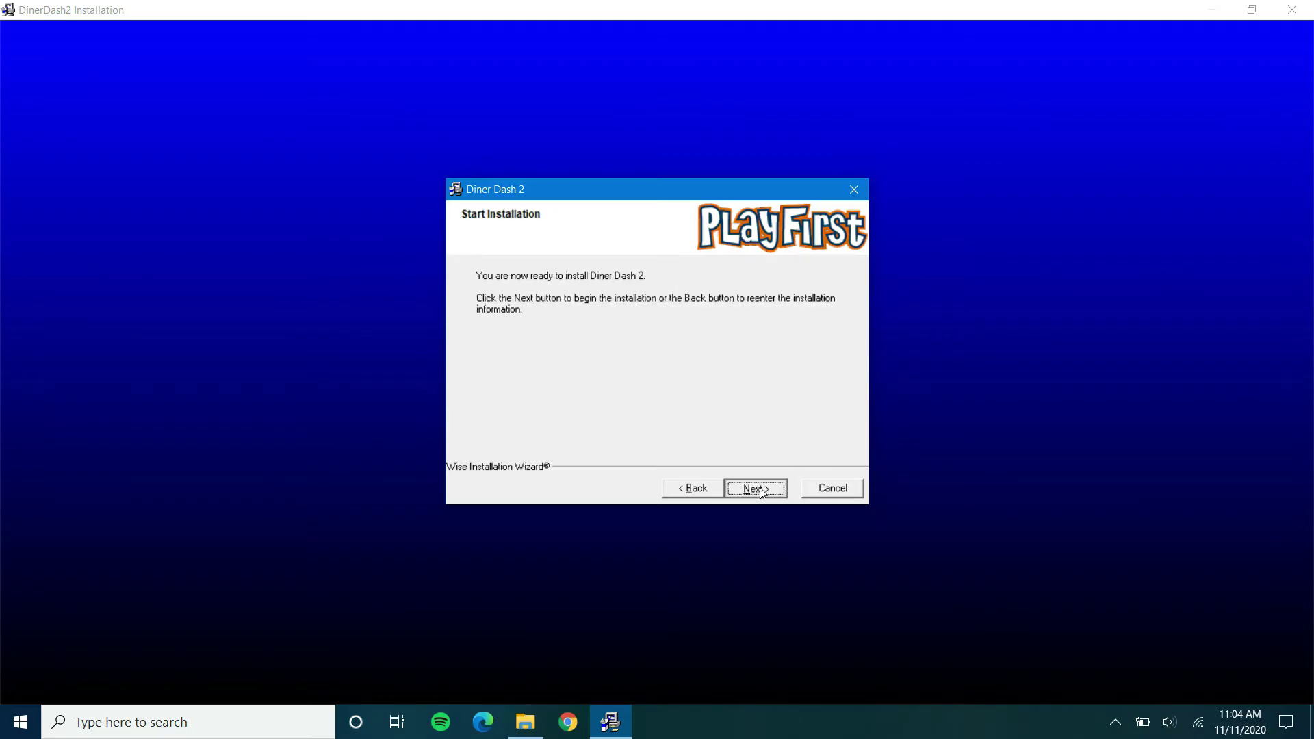
click(761, 490)
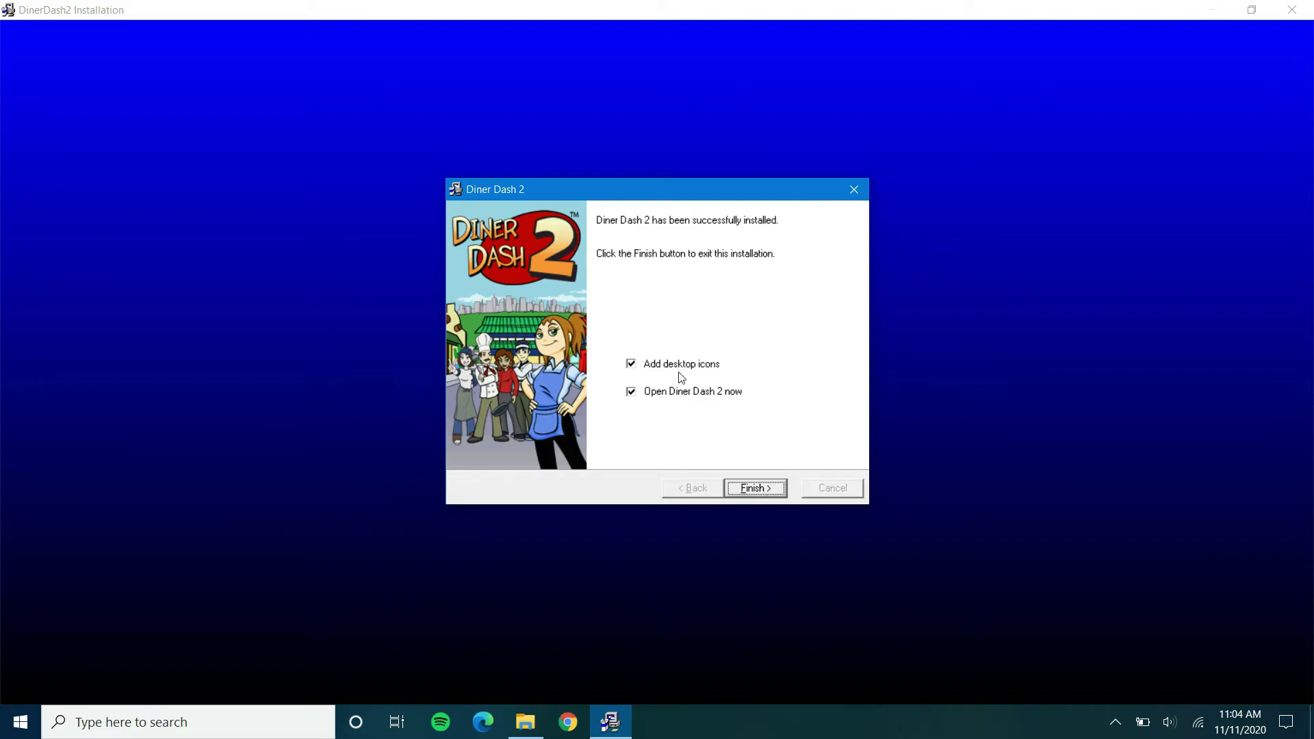
click(768, 494)
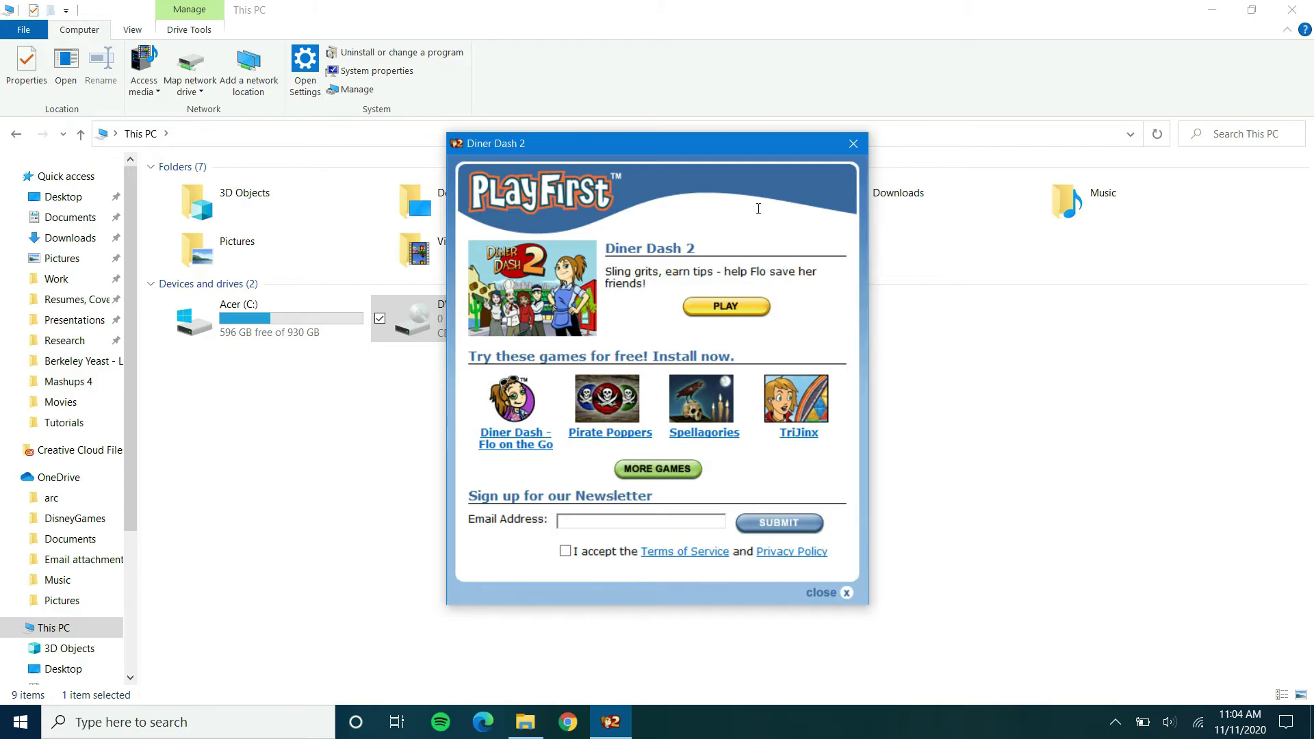
Start Diner Dash 2 from the launcher, close its window to get the quit prompt, then bring up the taskbar menu
click(750, 316)
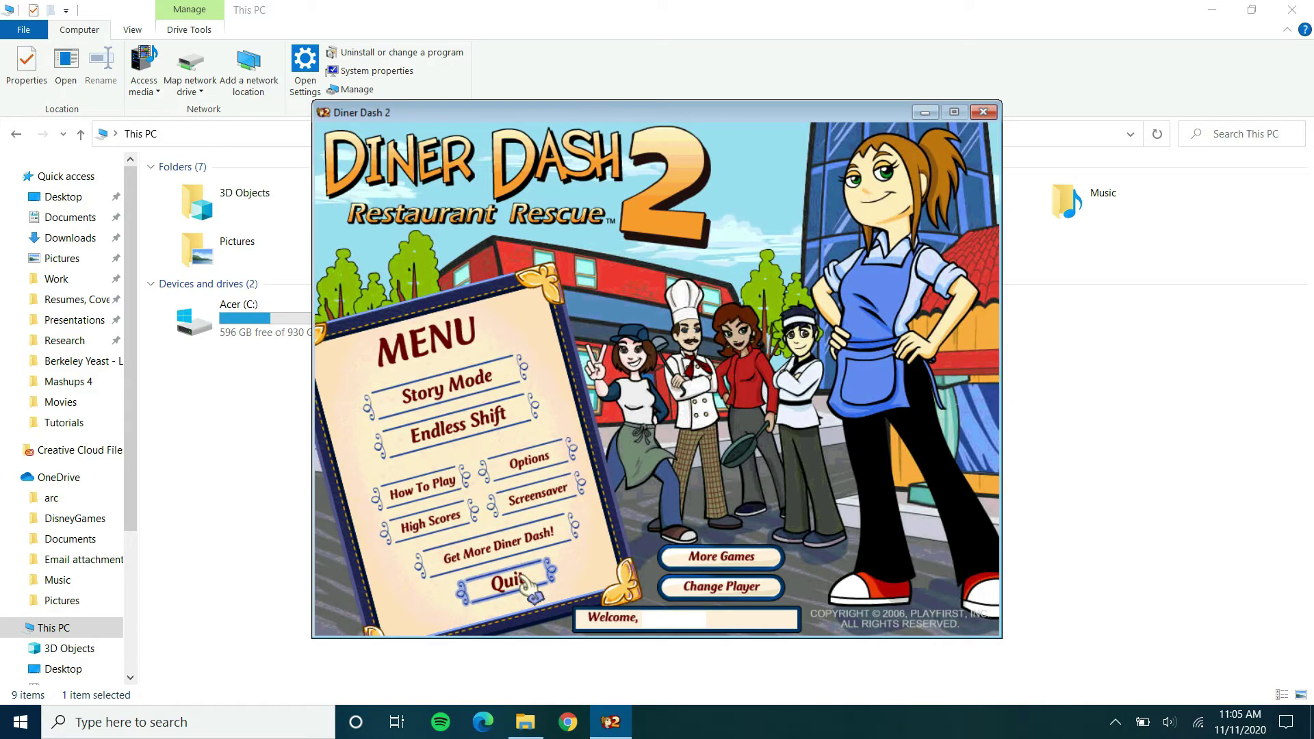
click(982, 112)
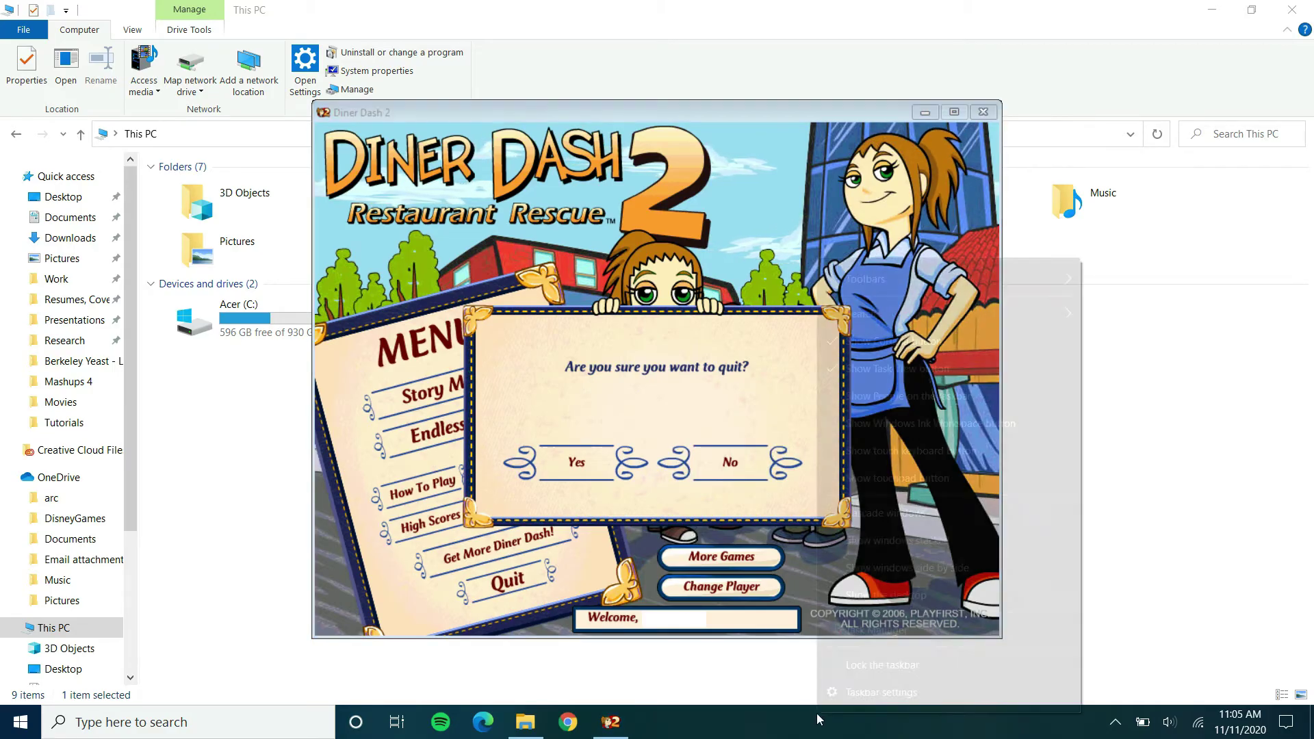
right_click(815, 713)
End the Diner Dash 2 (32 bit) process in Task Manager
click(855, 624)
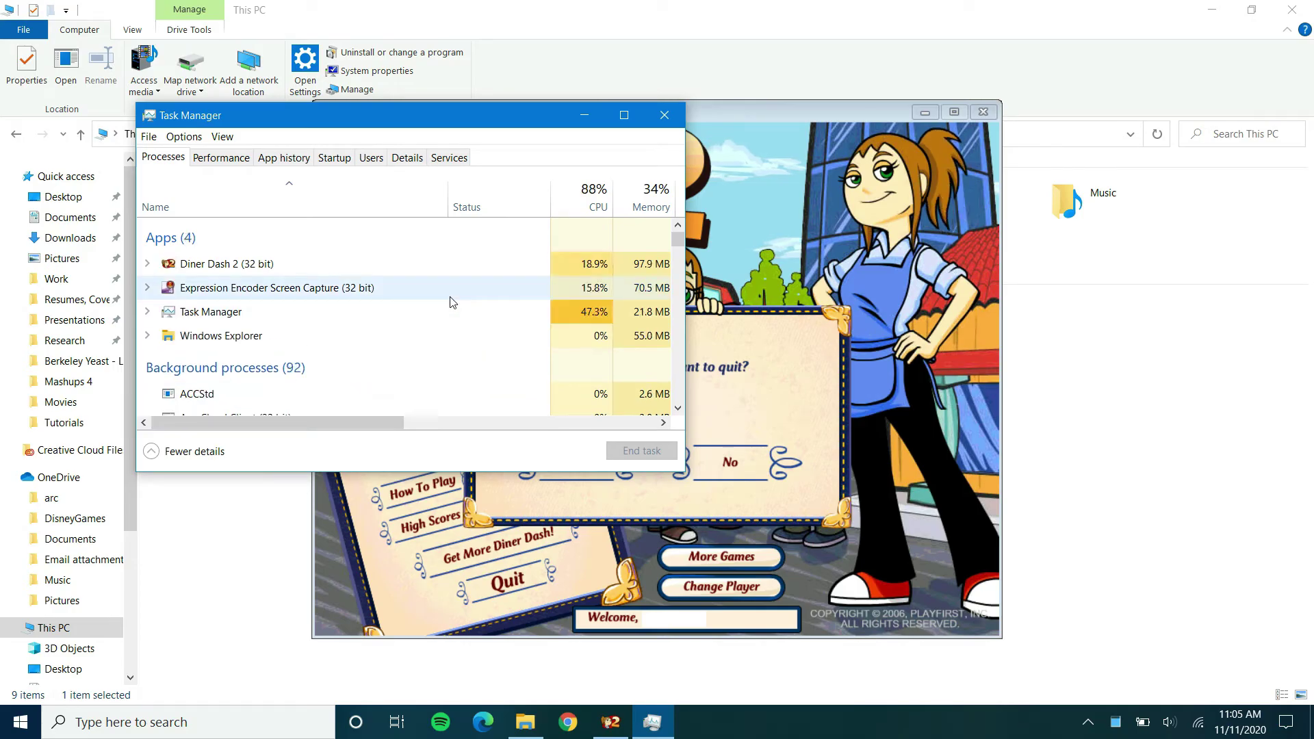
click(381, 272)
click(650, 450)
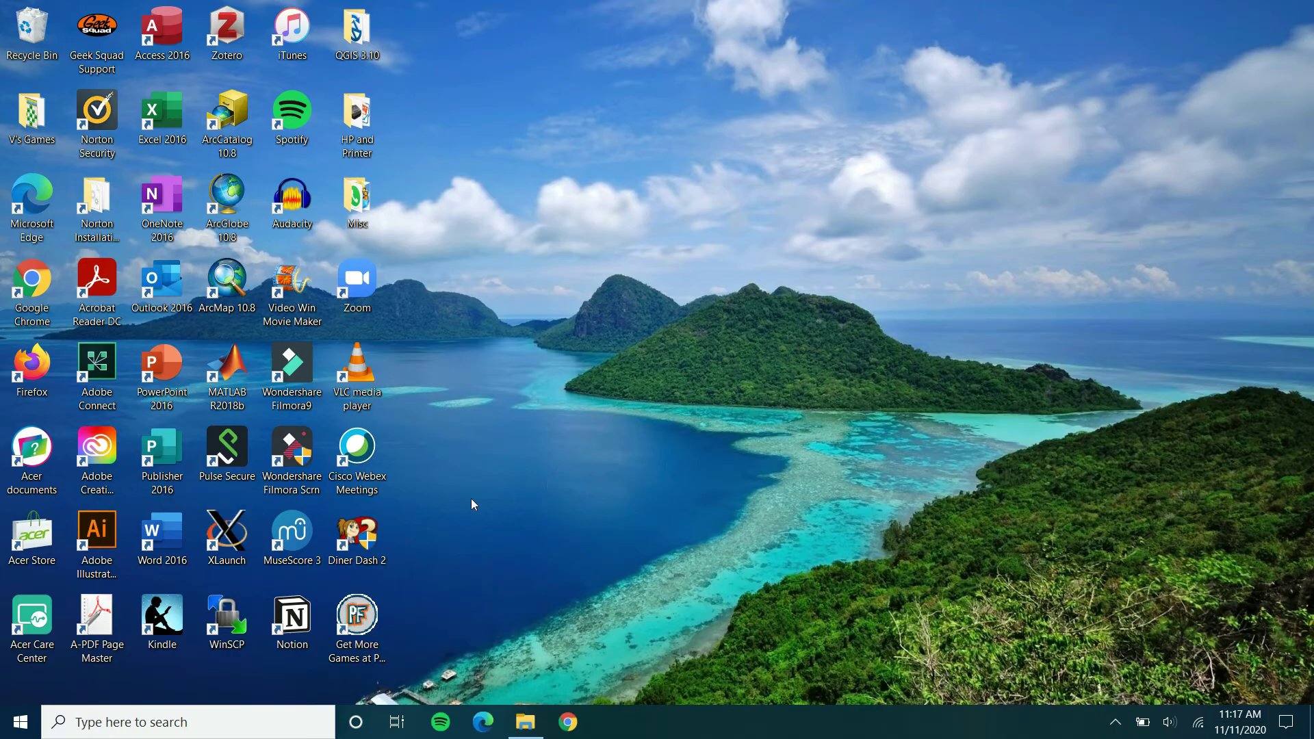
Open the game's install folder from the Diner Dash 2 desktop shortcut
right_click(370, 536)
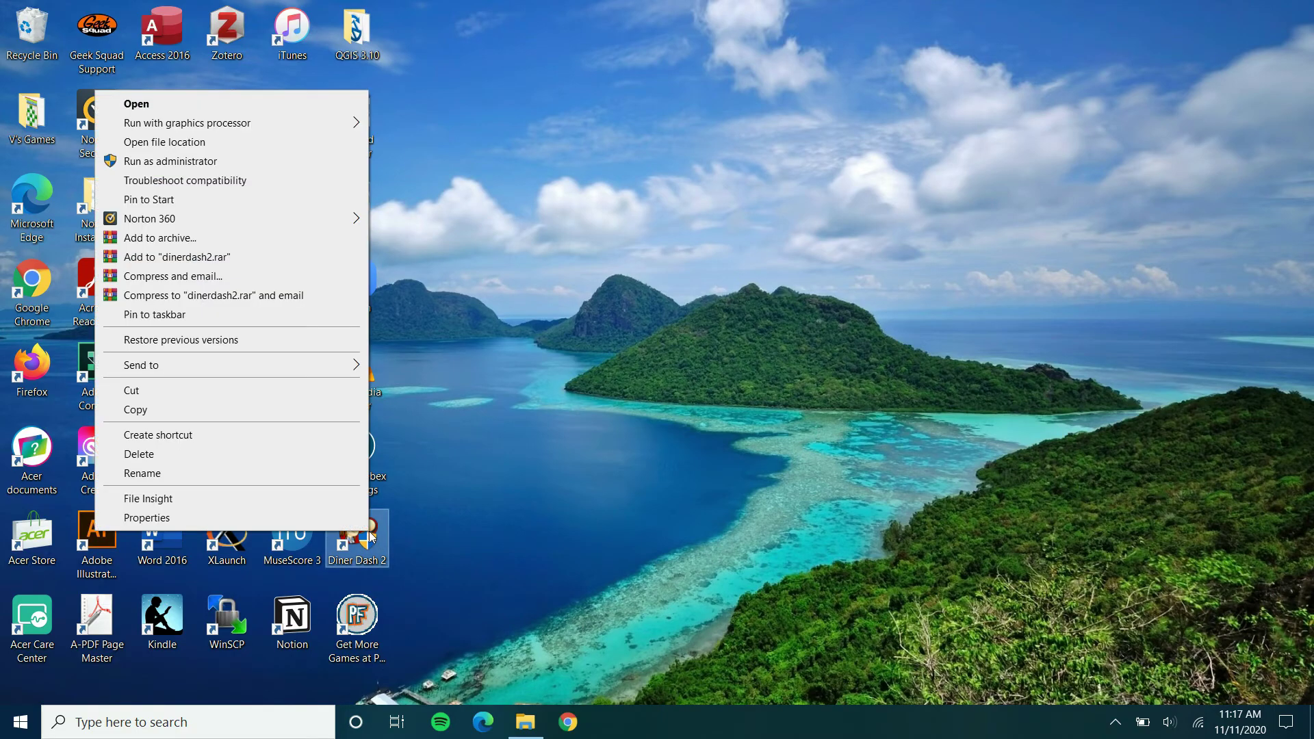
click(203, 142)
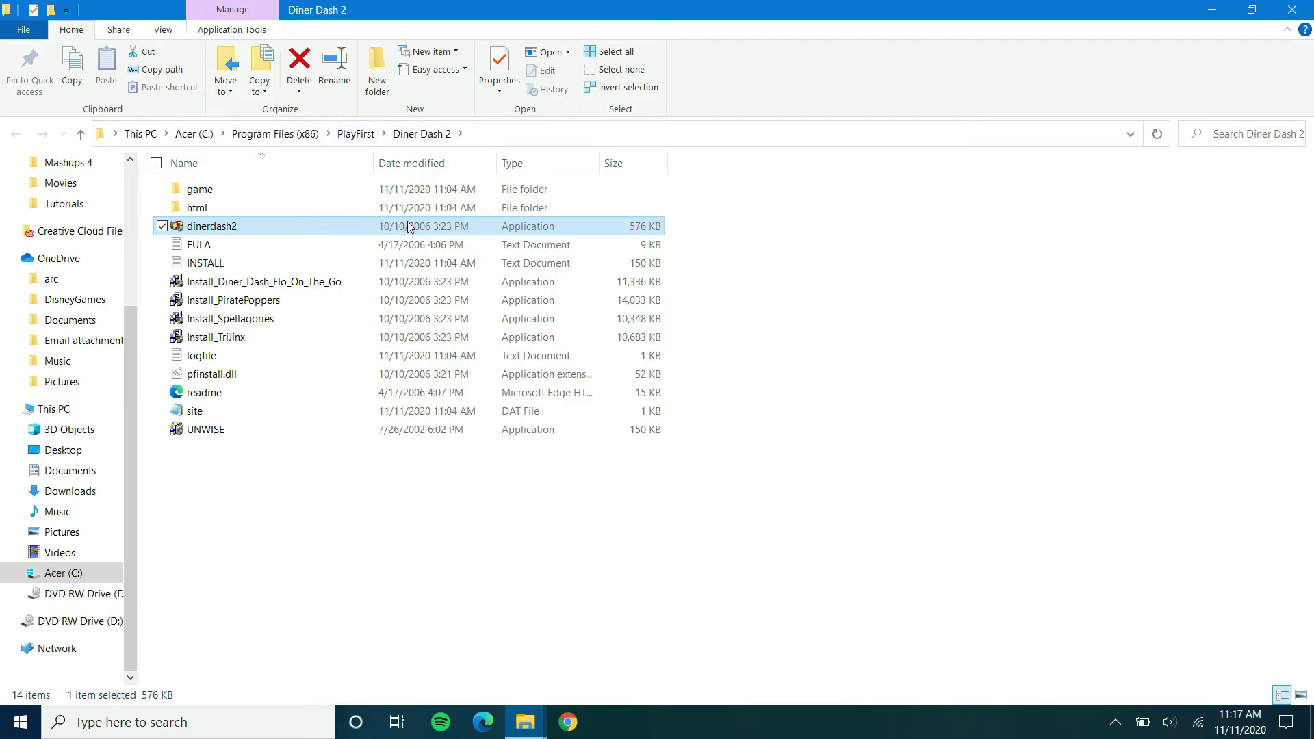
double_click(311, 196)
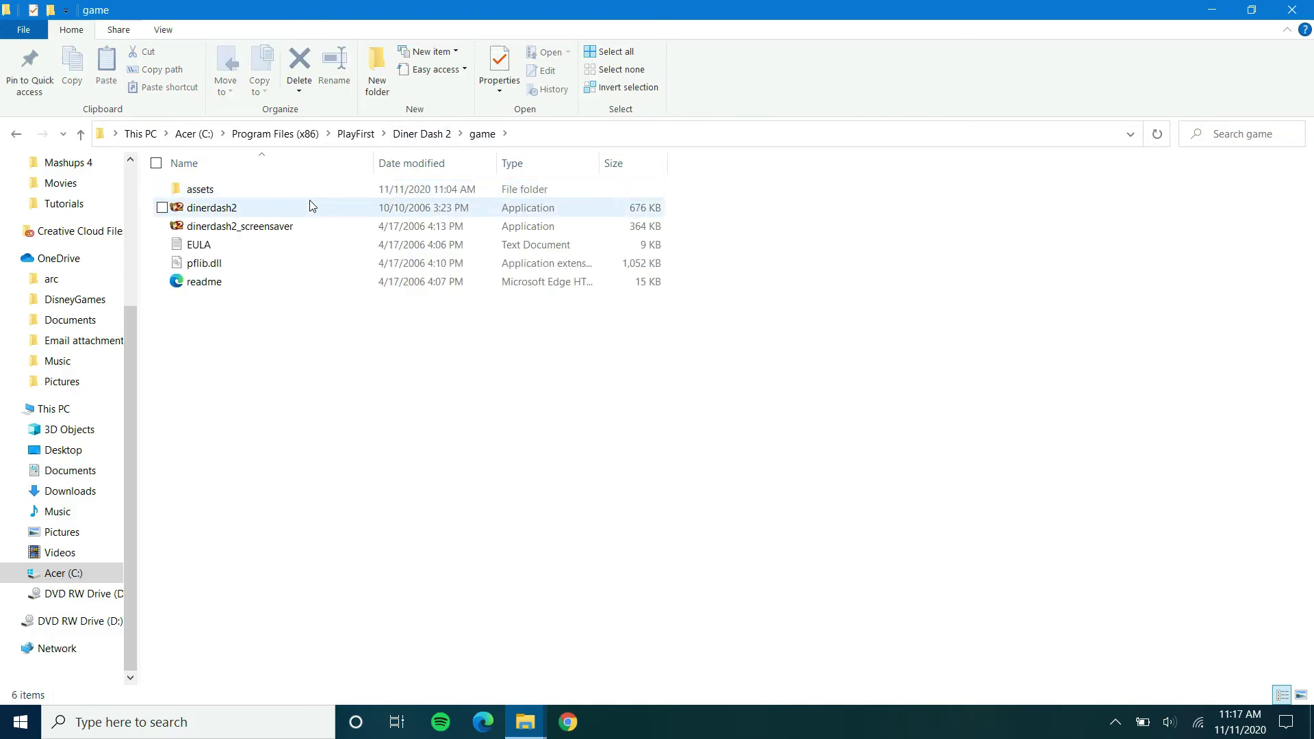
Create a desktop shortcut to the dinerdash2 application and close the folder window
click(309, 201)
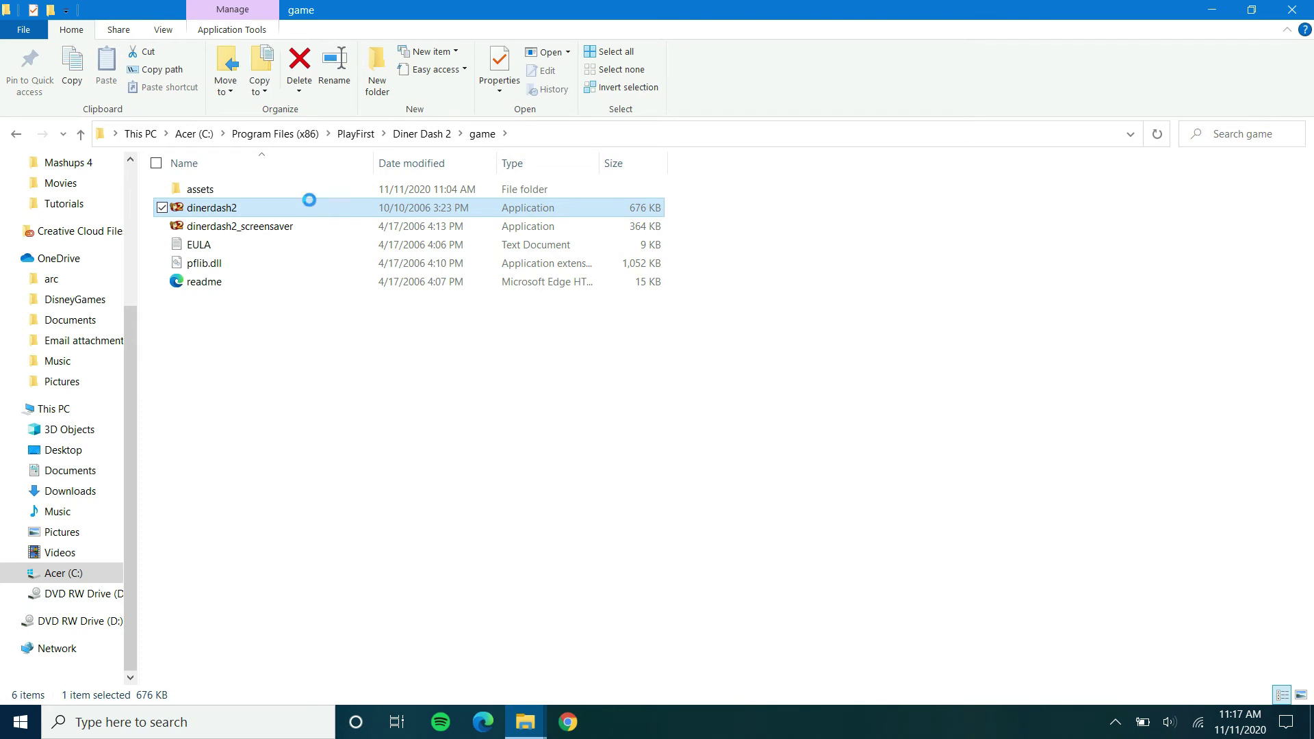
right_click(309, 201)
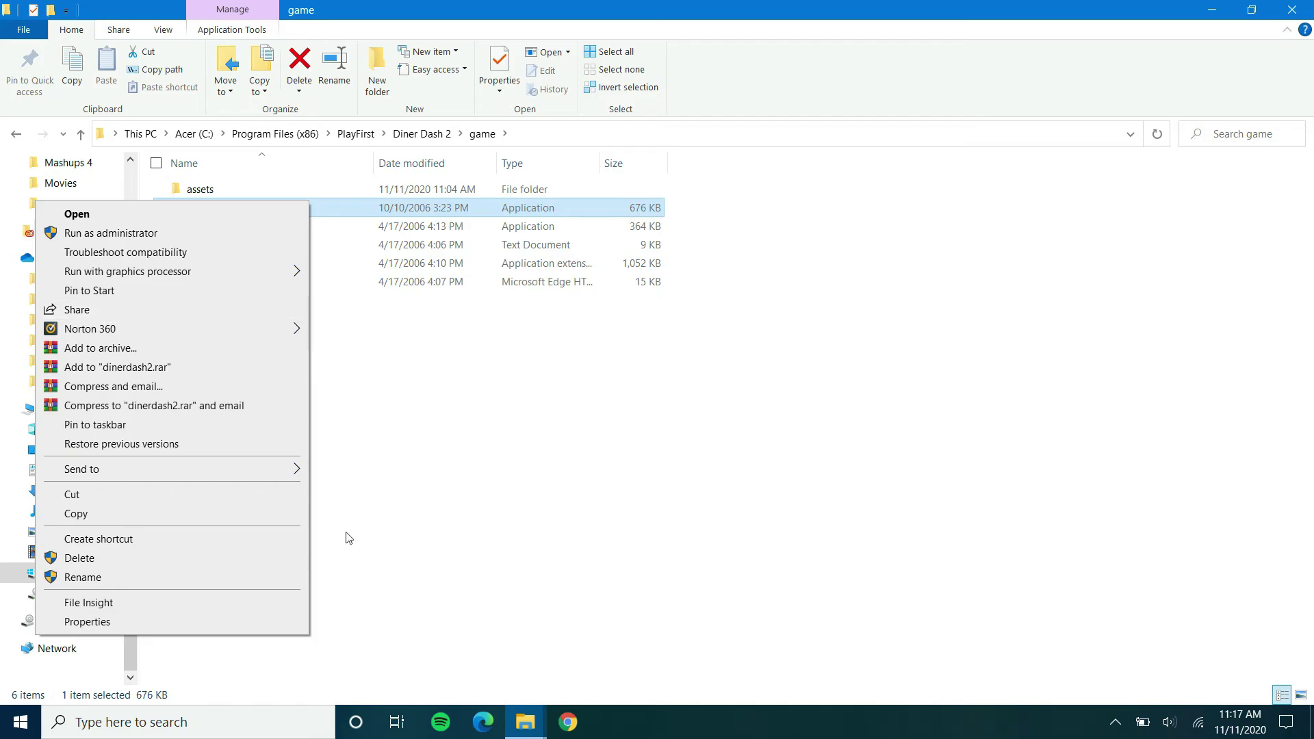
click(247, 538)
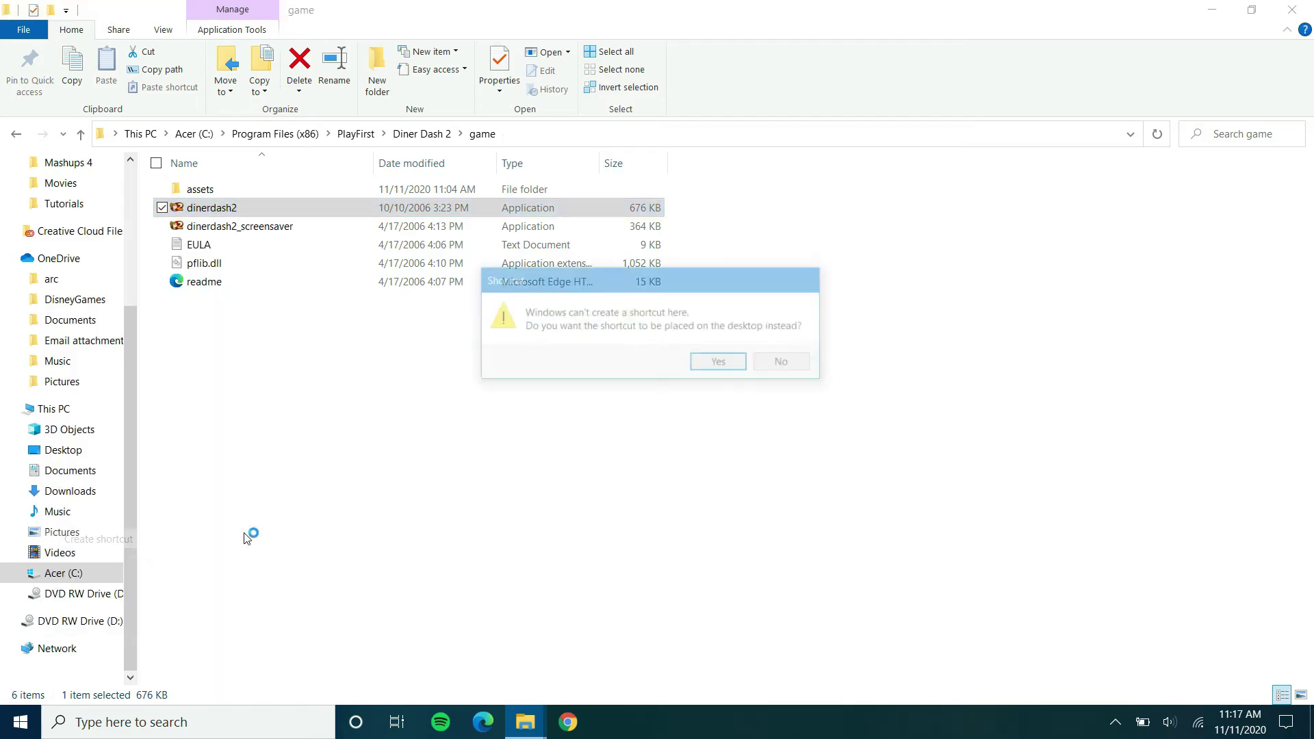
click(718, 362)
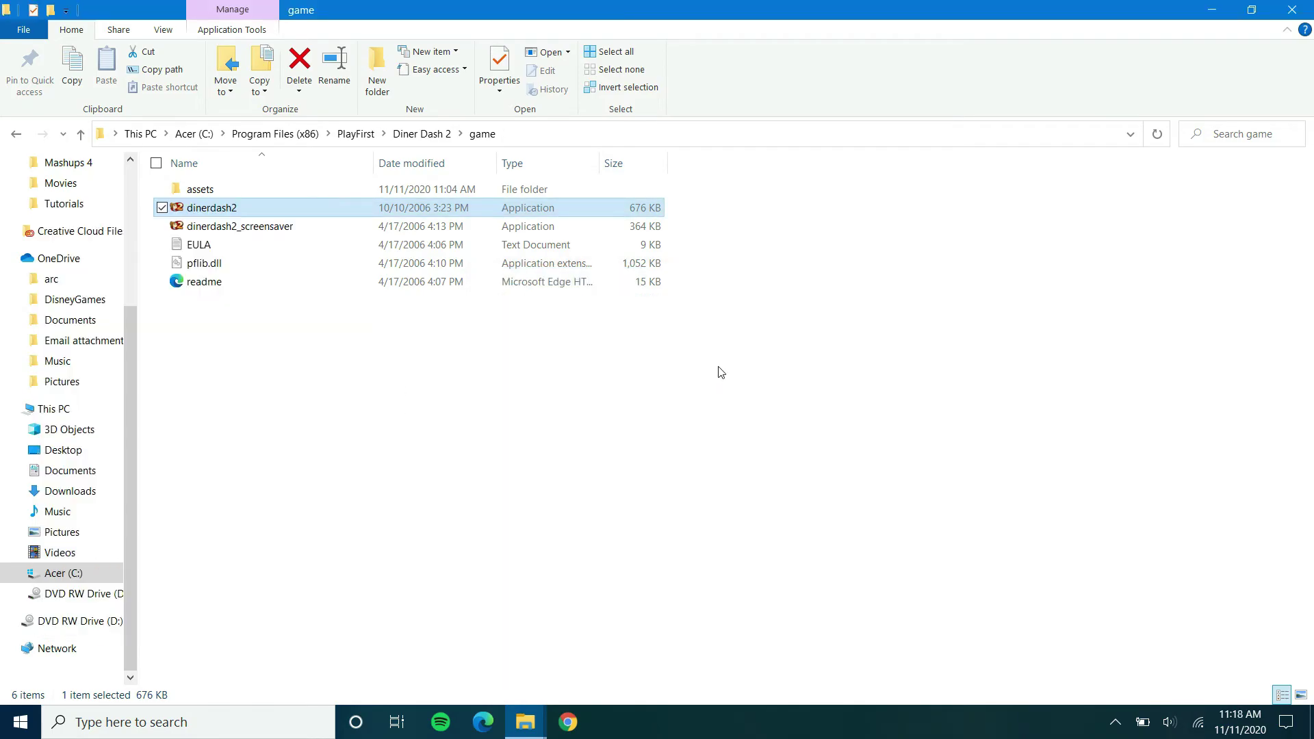
click(1293, 10)
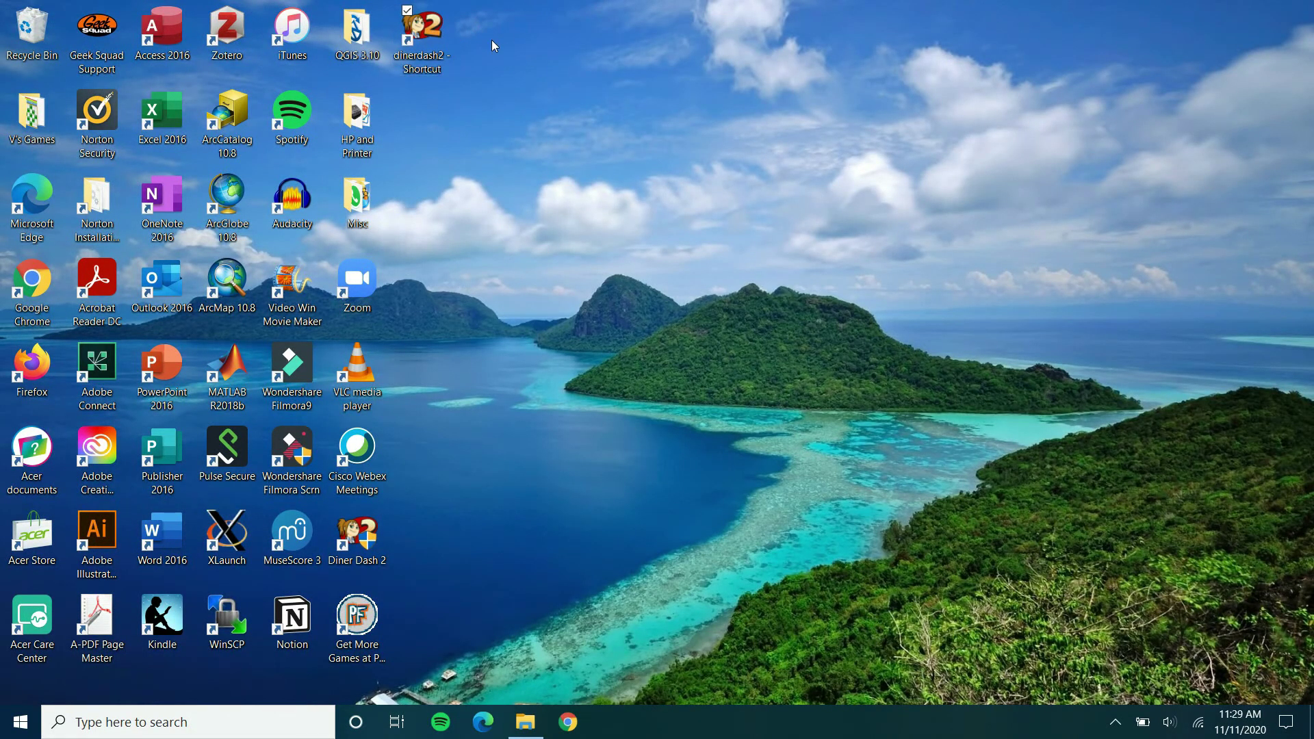
double_click(422, 31)
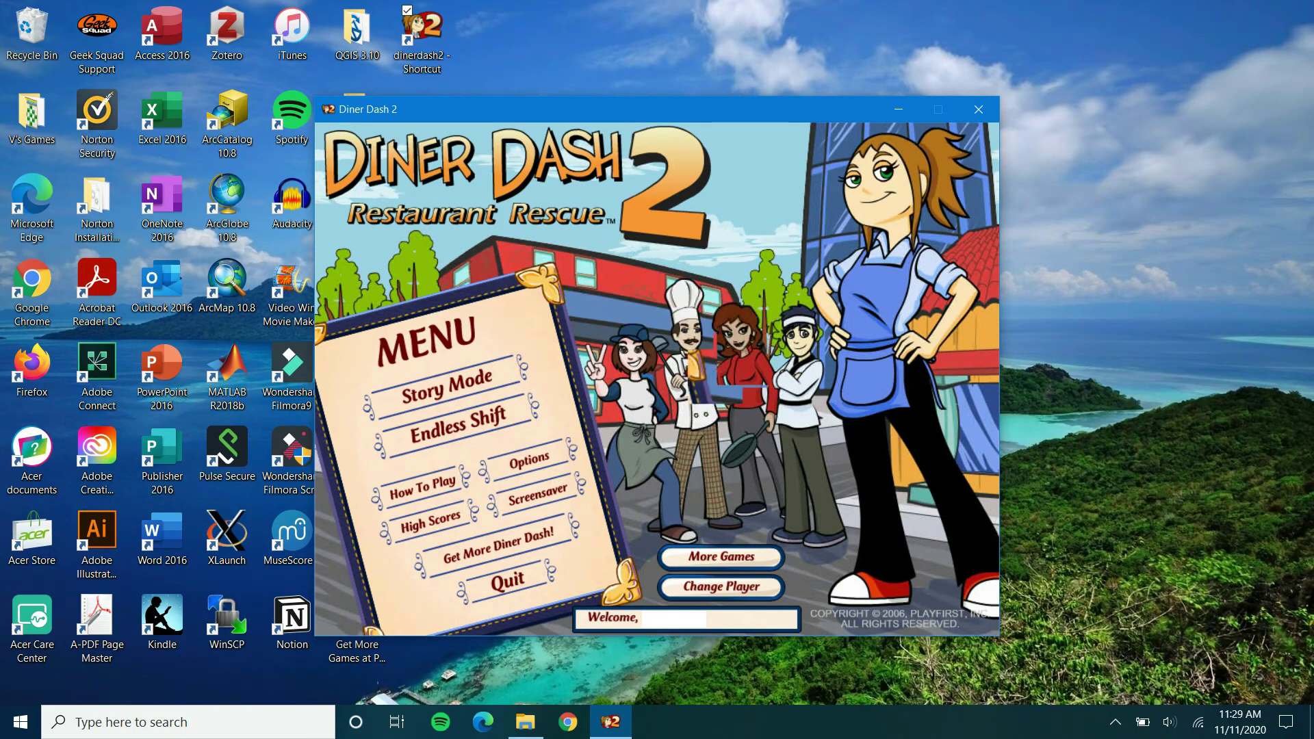
click(528, 461)
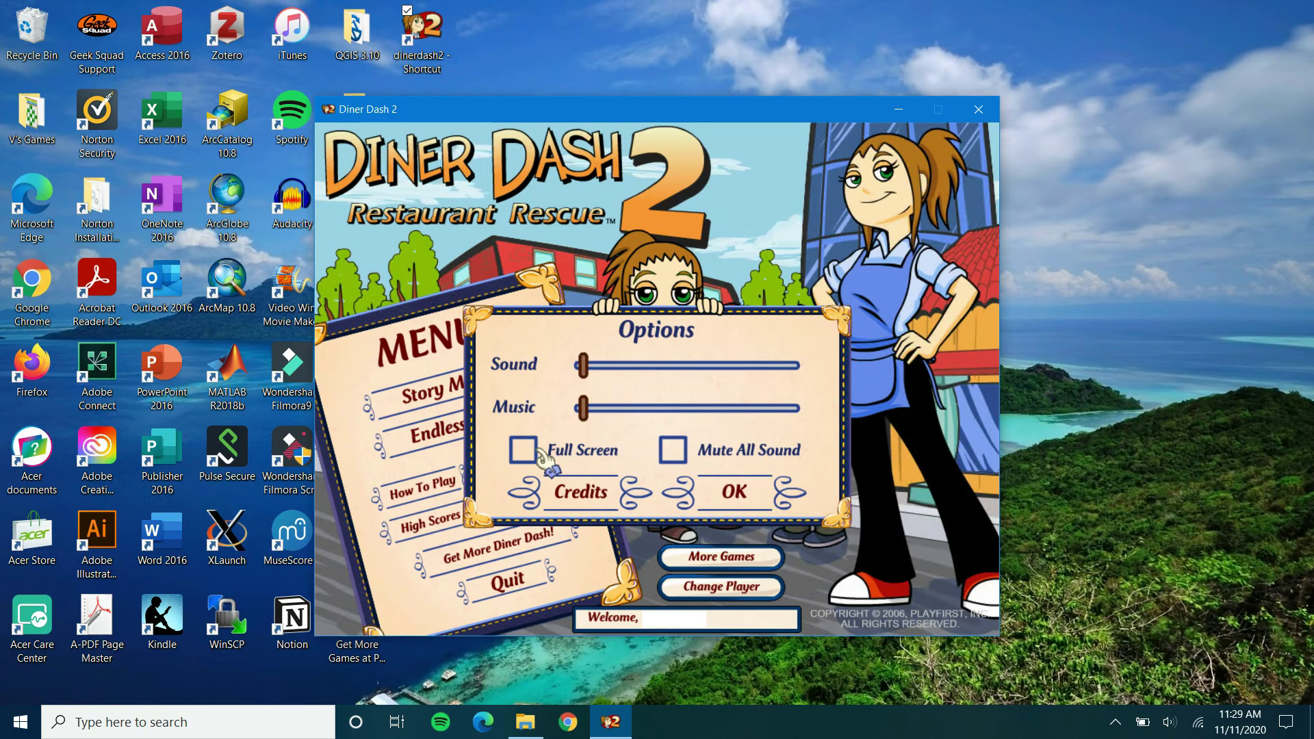
click(732, 491)
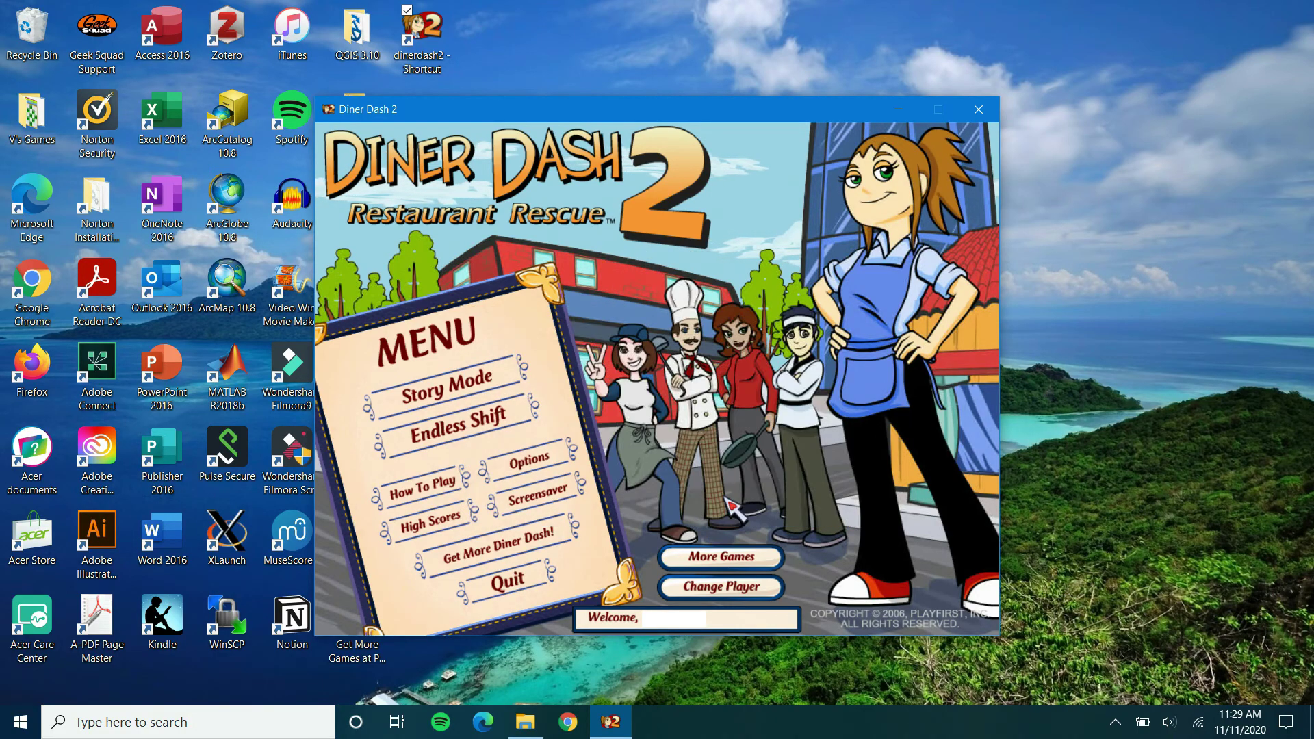
click(508, 581)
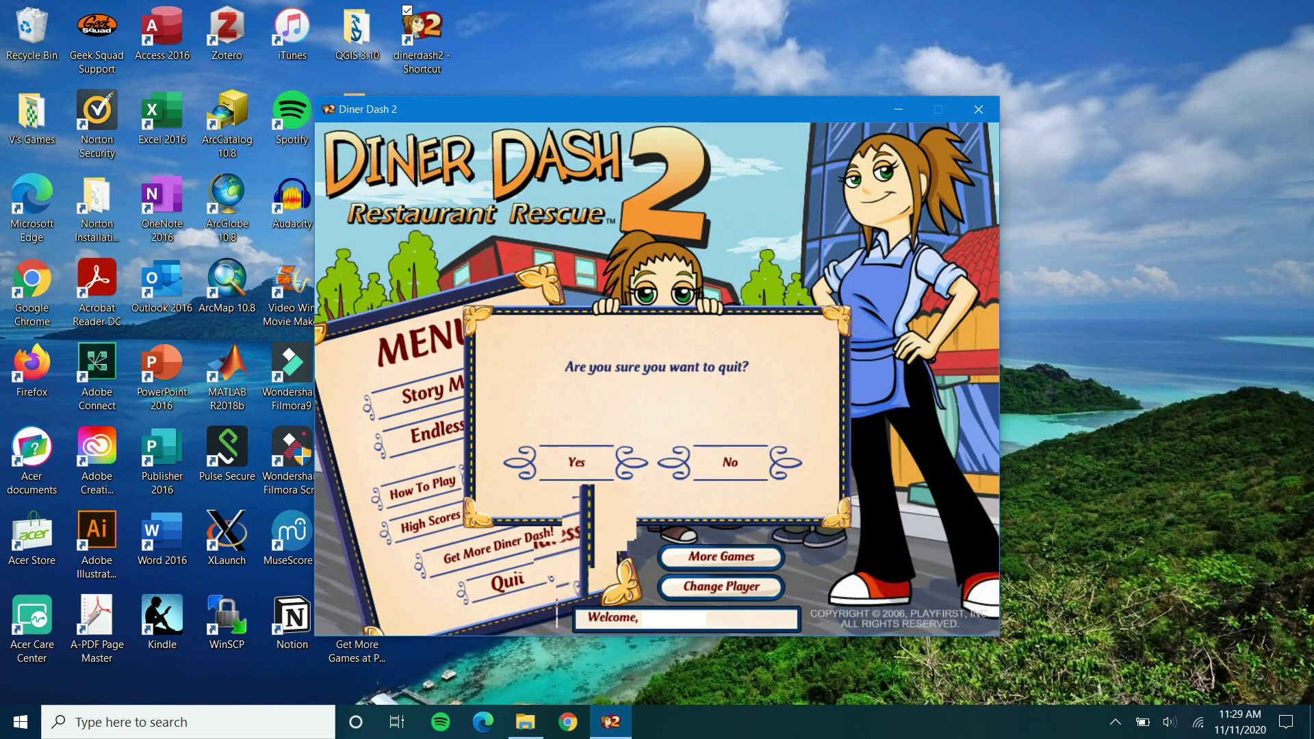
click(605, 457)
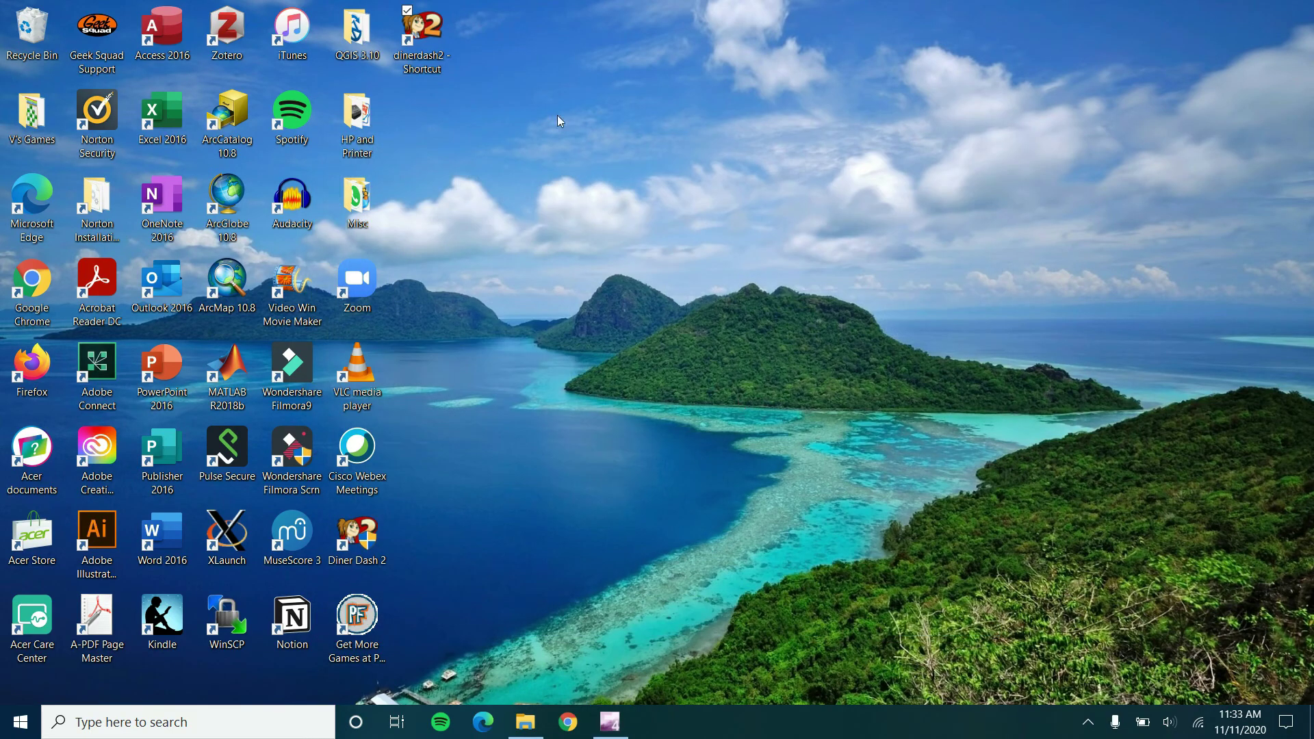
Enable Reduced color mode at 16-bit (65536) color in the dinerdash2 shortcut's Compatibility settings and save
double_click(435, 39)
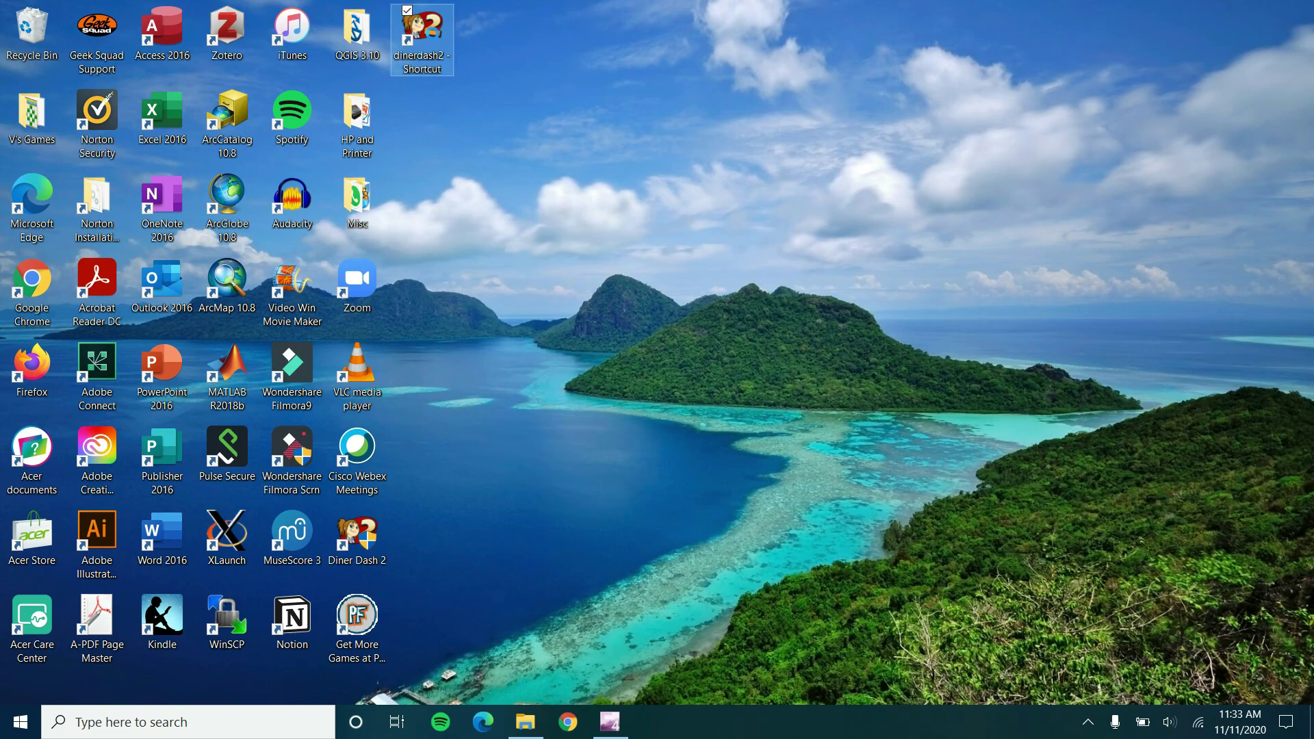
right_click(435, 36)
click(342, 460)
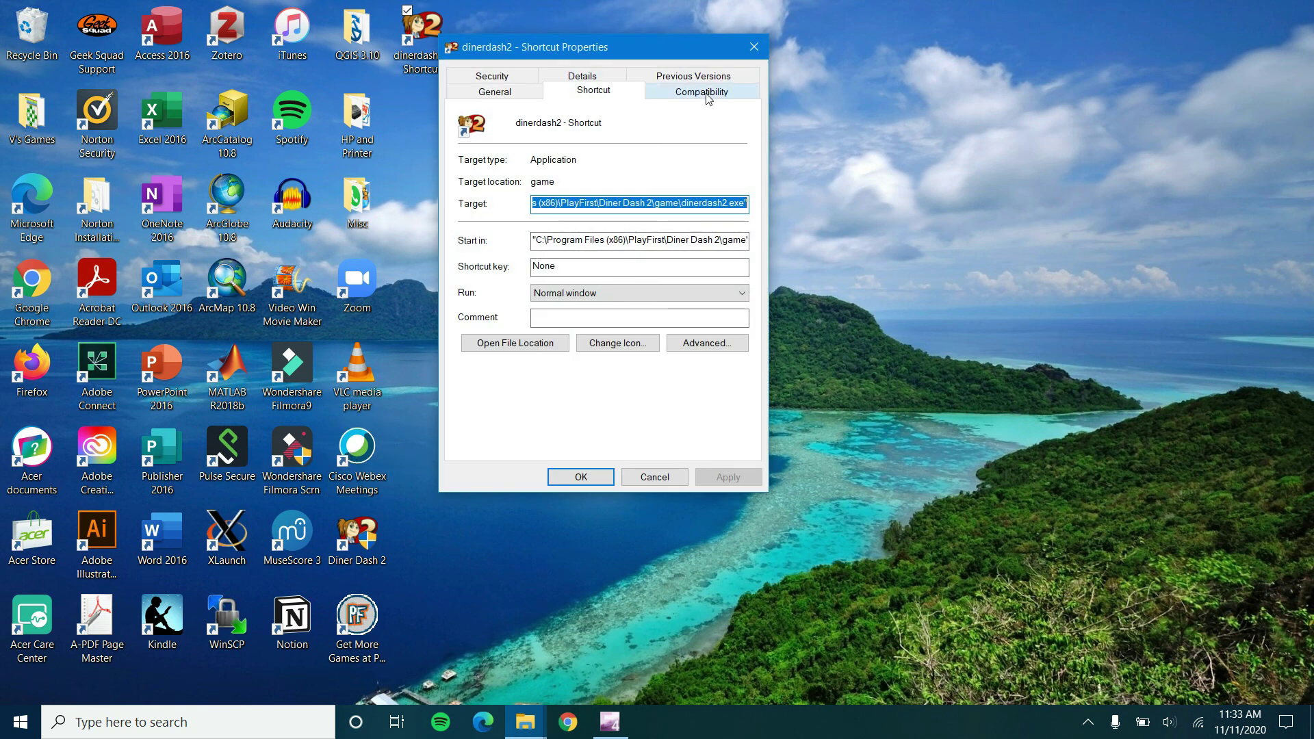
click(707, 95)
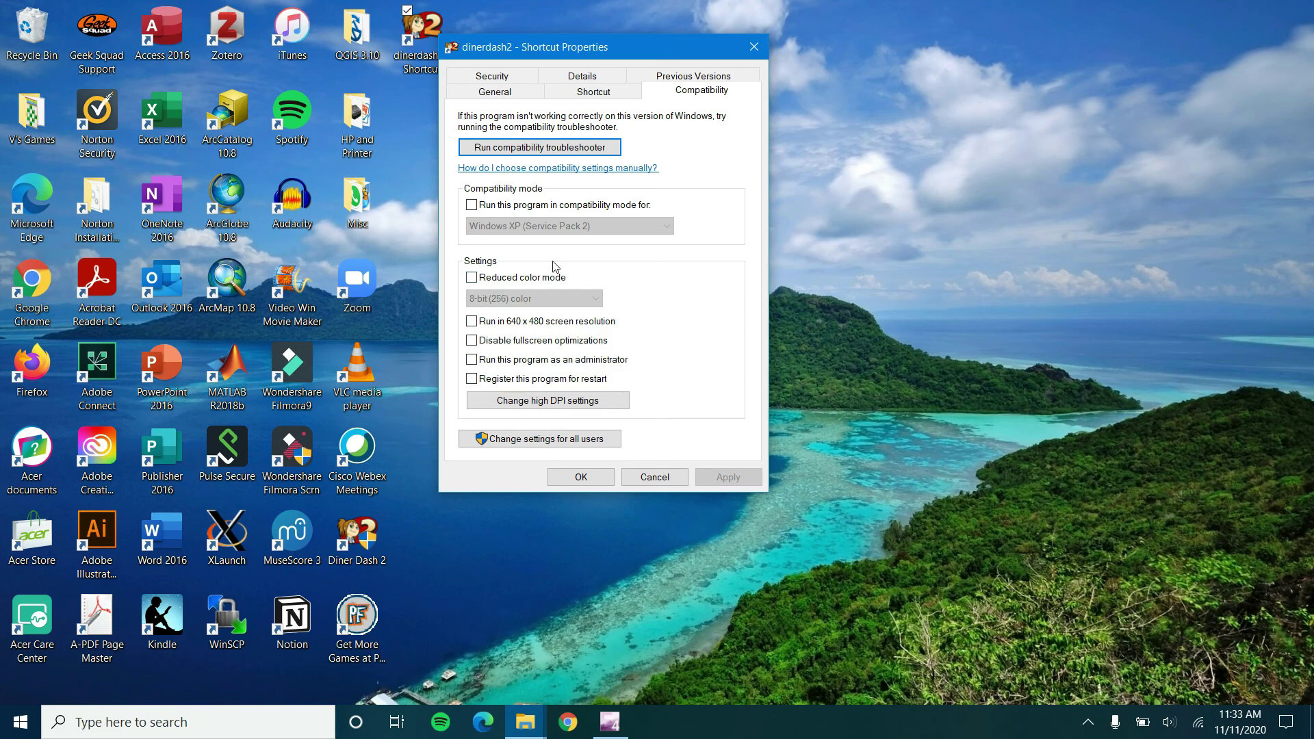
click(471, 278)
click(542, 301)
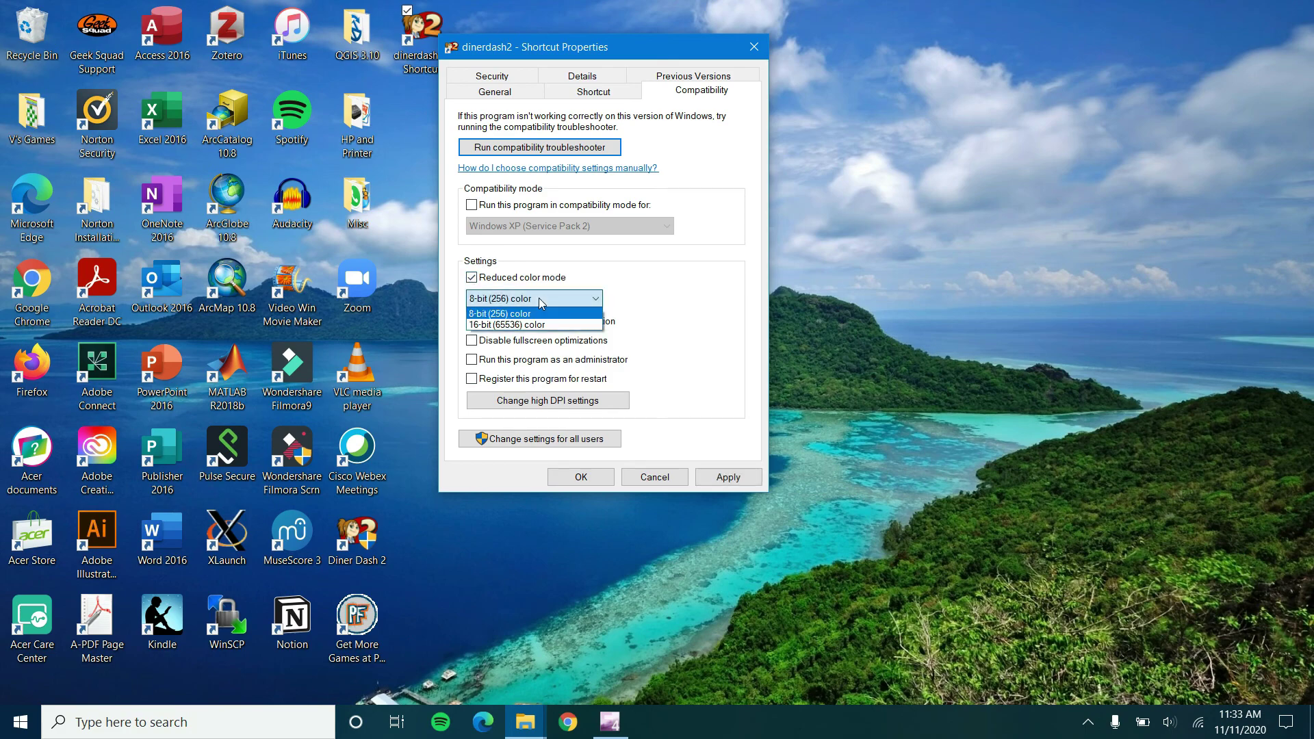
click(549, 326)
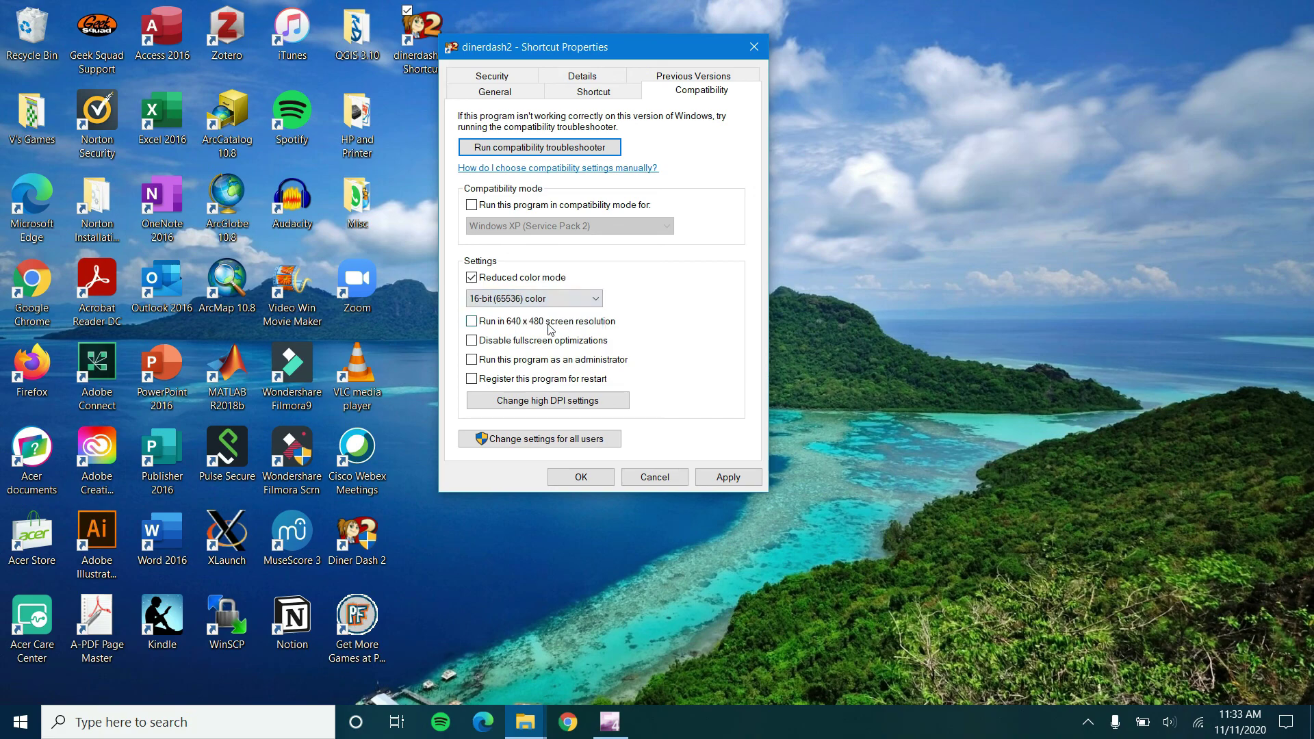
click(721, 473)
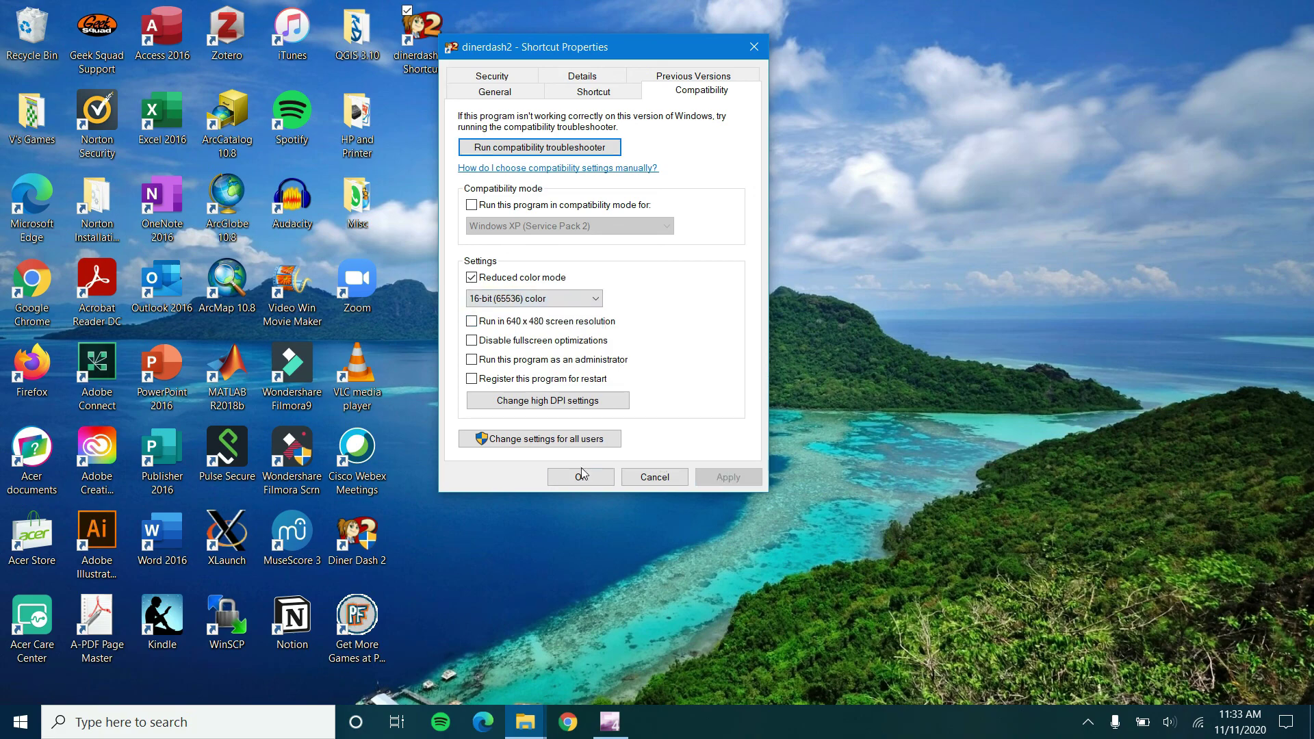
click(580, 474)
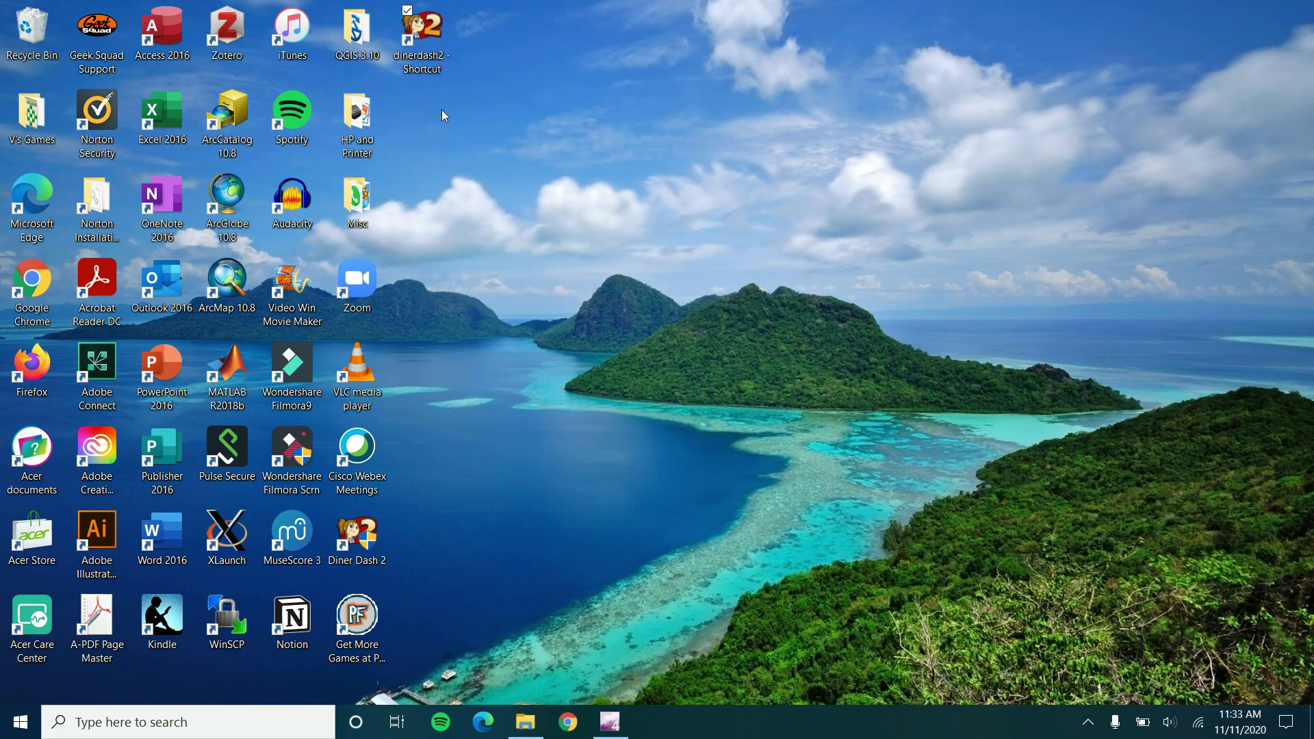
Launch the game from the dinerdash2 shortcut and confirm Full Screen stays unchecked in Options
double_click(422, 31)
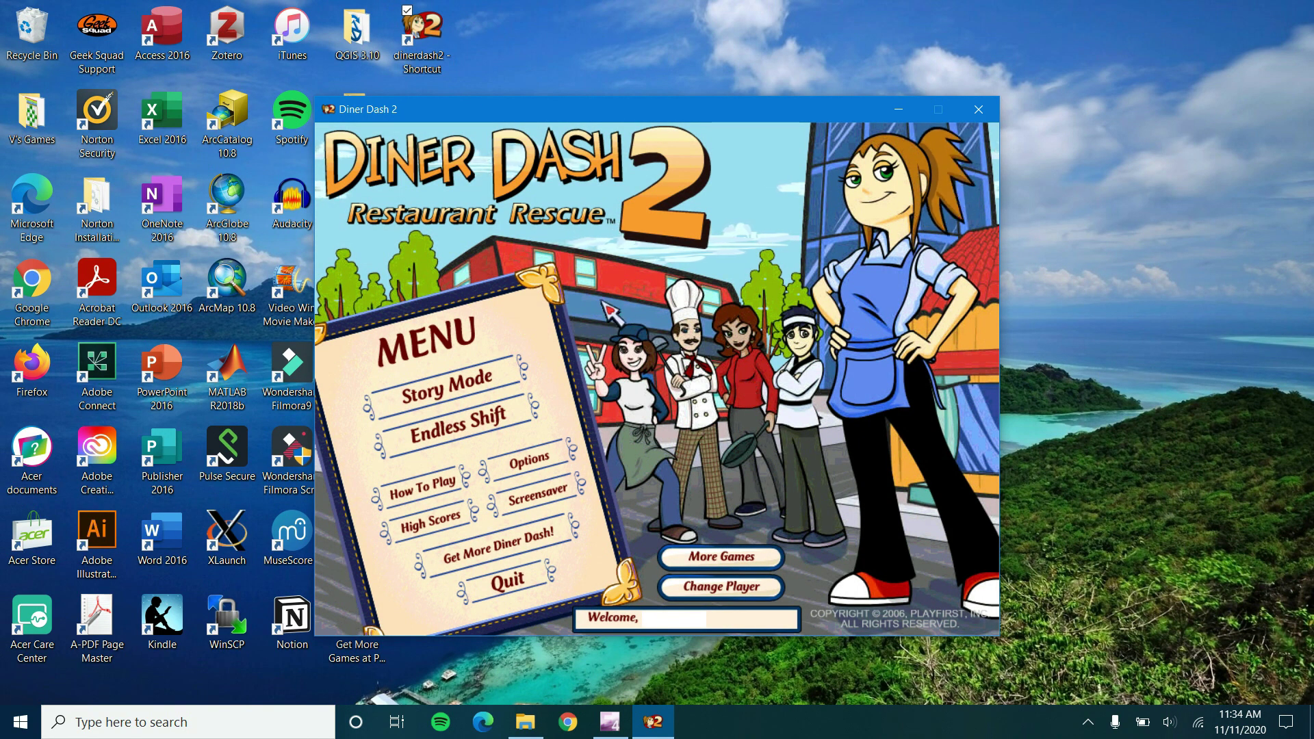
click(541, 457)
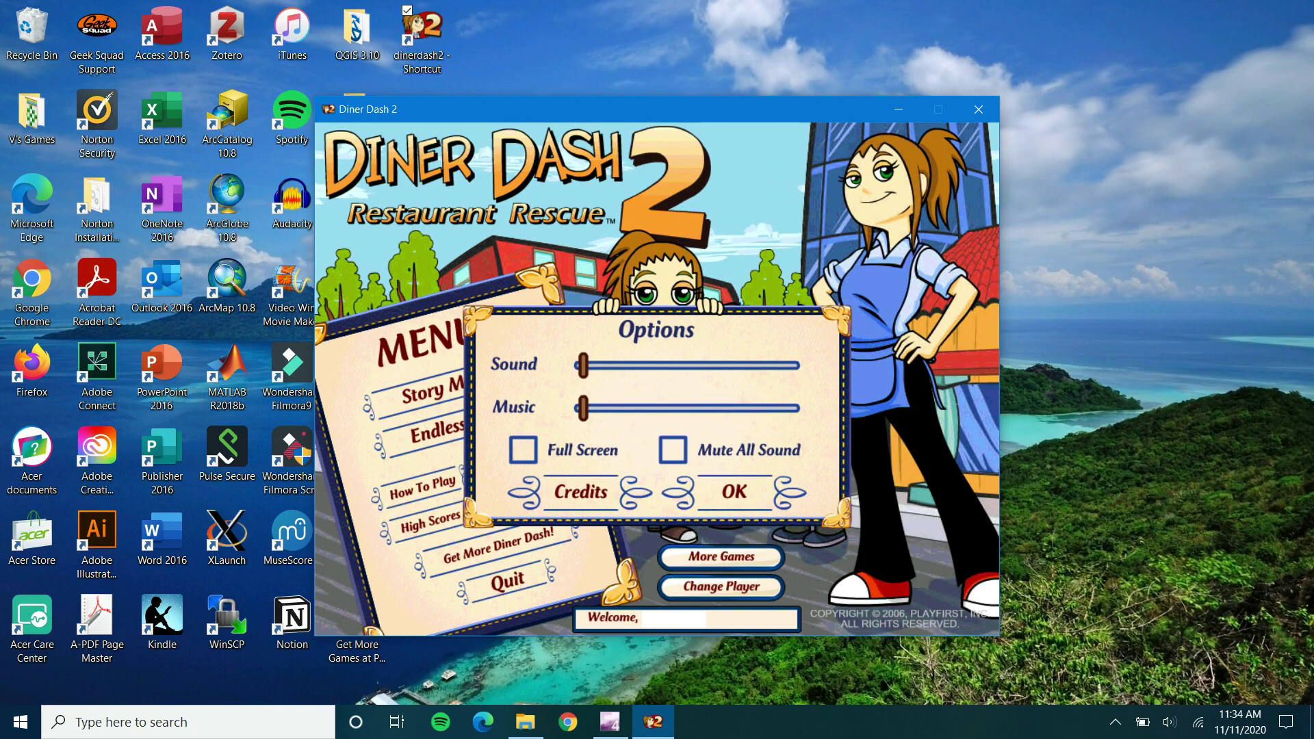
click(787, 512)
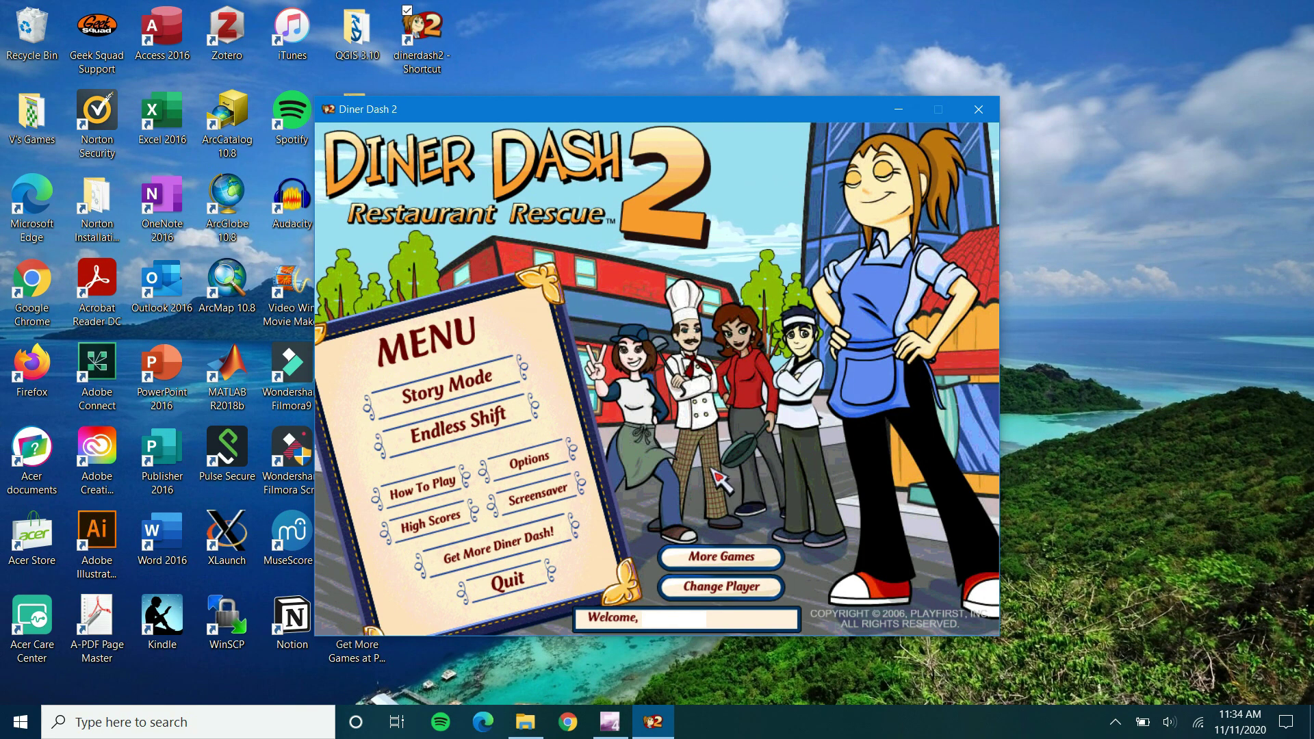